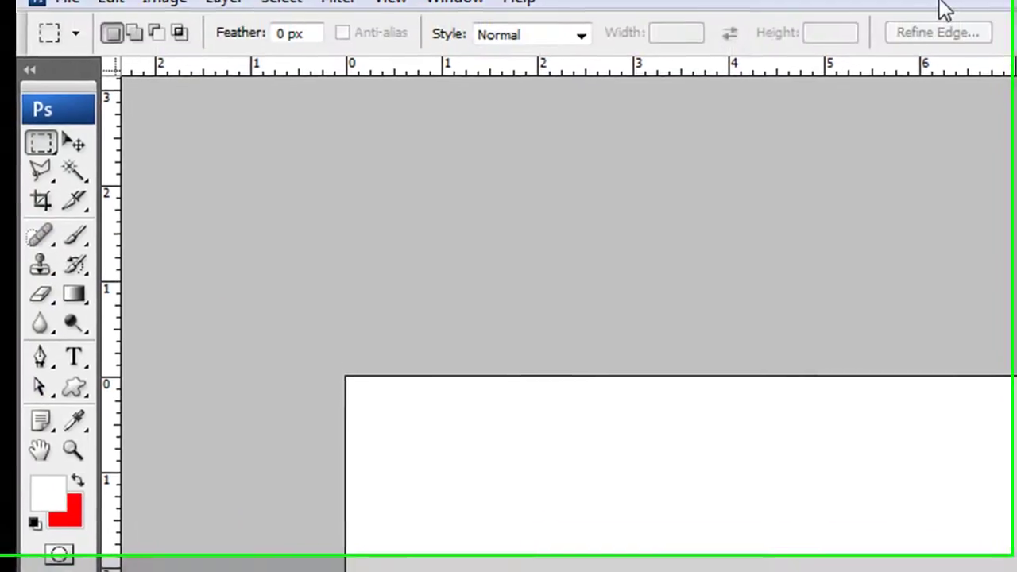
# Step: Browse the Image, Edit, Layer, Filter and Select menus in turn
pyautogui.click(184, 20)
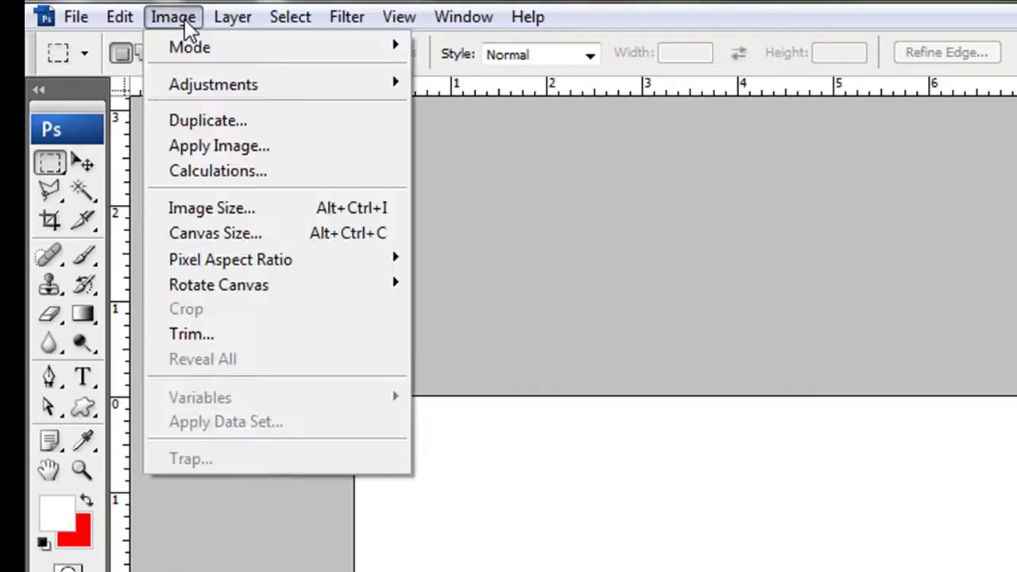
pyautogui.click(237, 18)
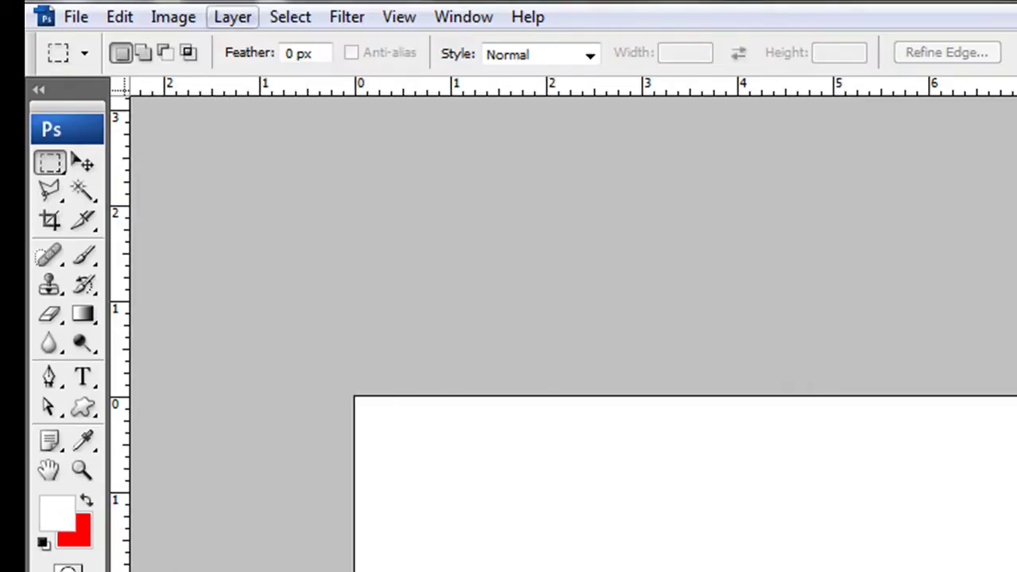
pyautogui.click(135, 28)
pyautogui.click(166, 24)
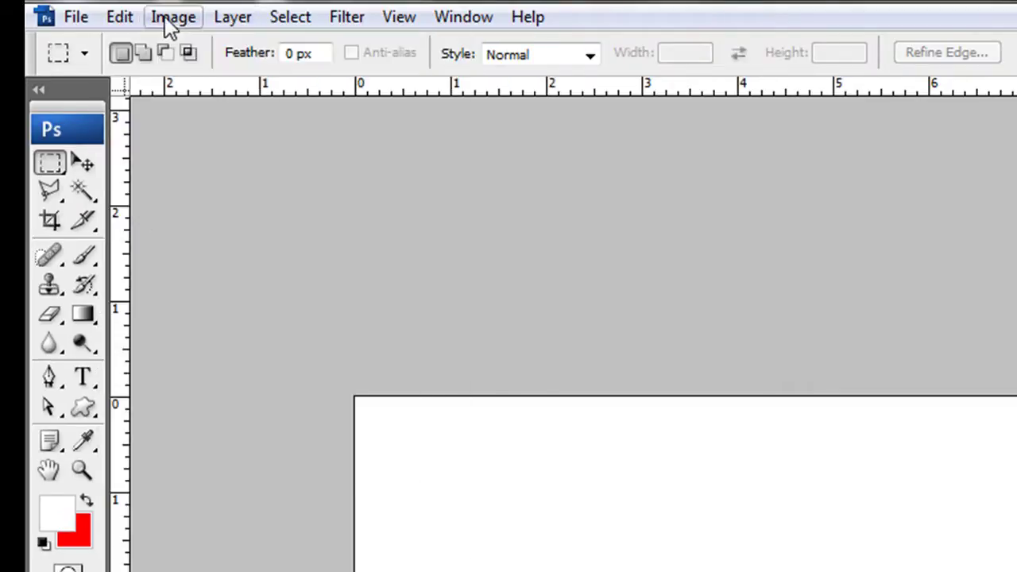
pyautogui.click(236, 19)
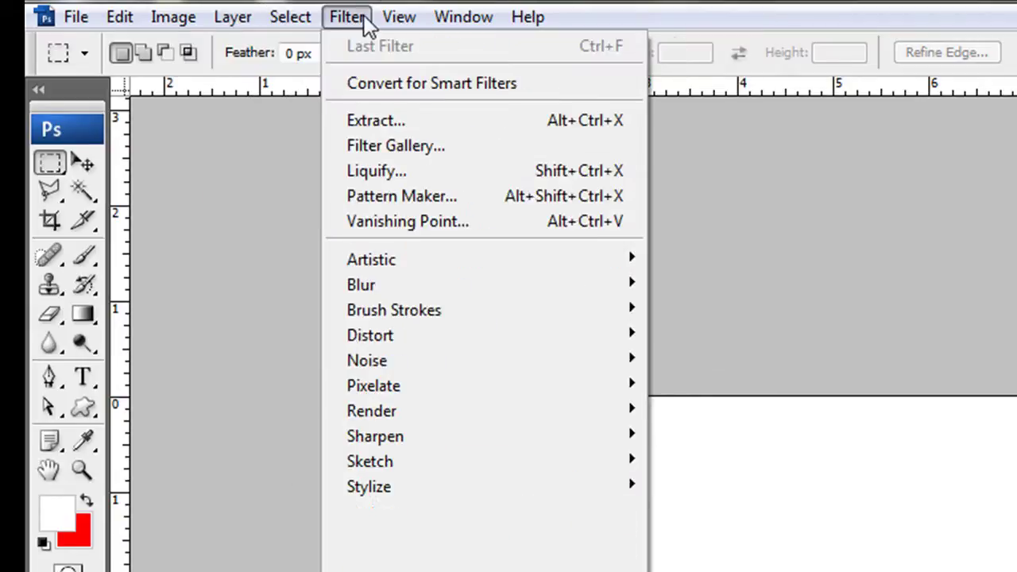
pyautogui.click(362, 22)
pyautogui.click(309, 24)
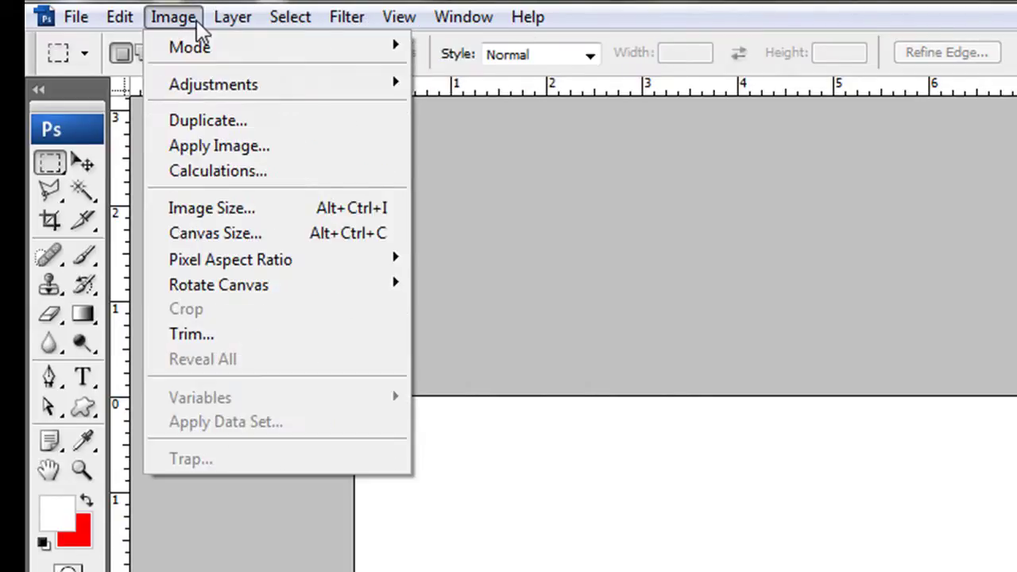
# Step: Close the Image menu, then browse and close the File and Window menus
pyautogui.click(197, 20)
pyautogui.click(120, 25)
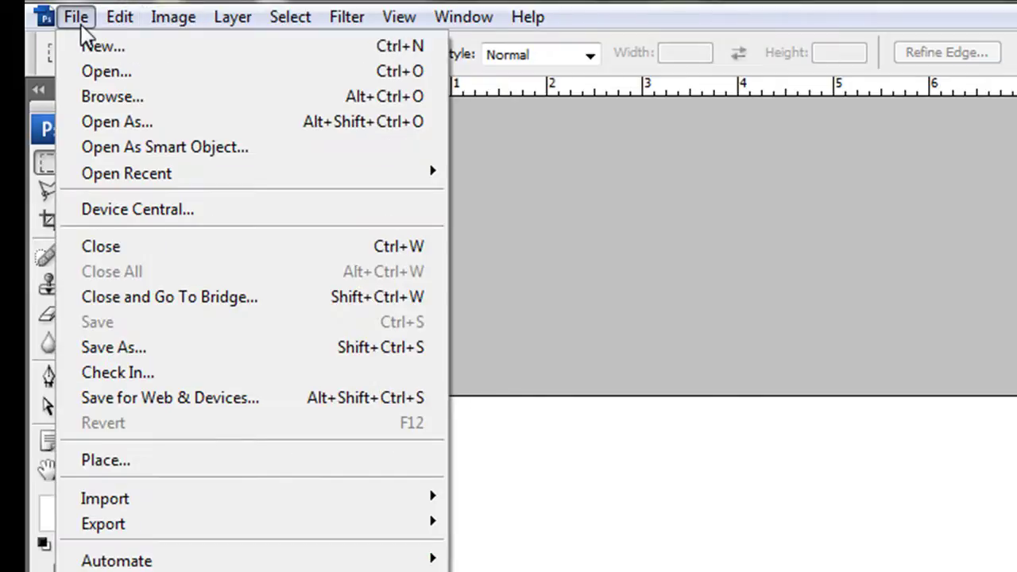
pyautogui.click(81, 25)
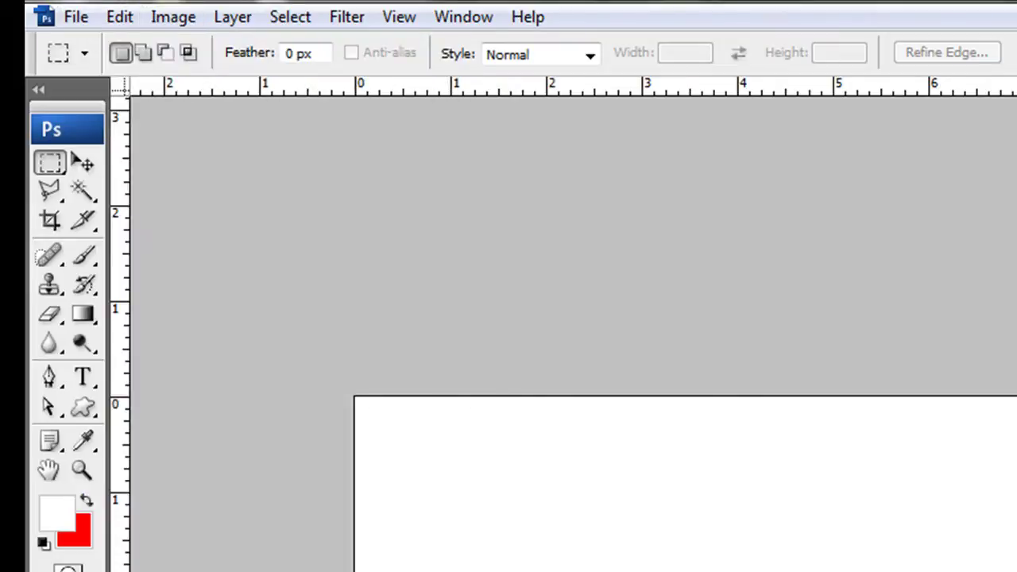
pyautogui.click(482, 24)
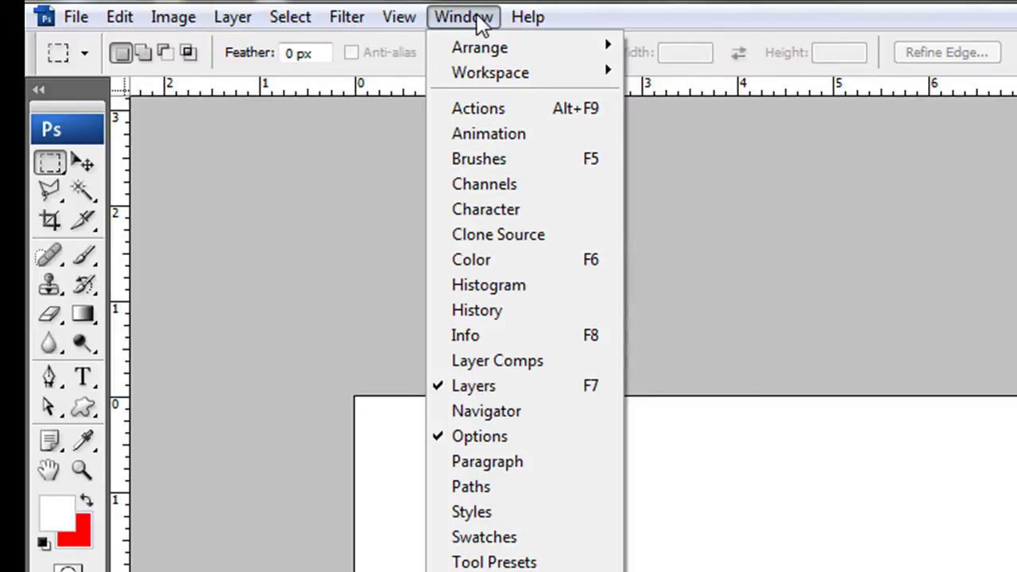
pyautogui.click(481, 24)
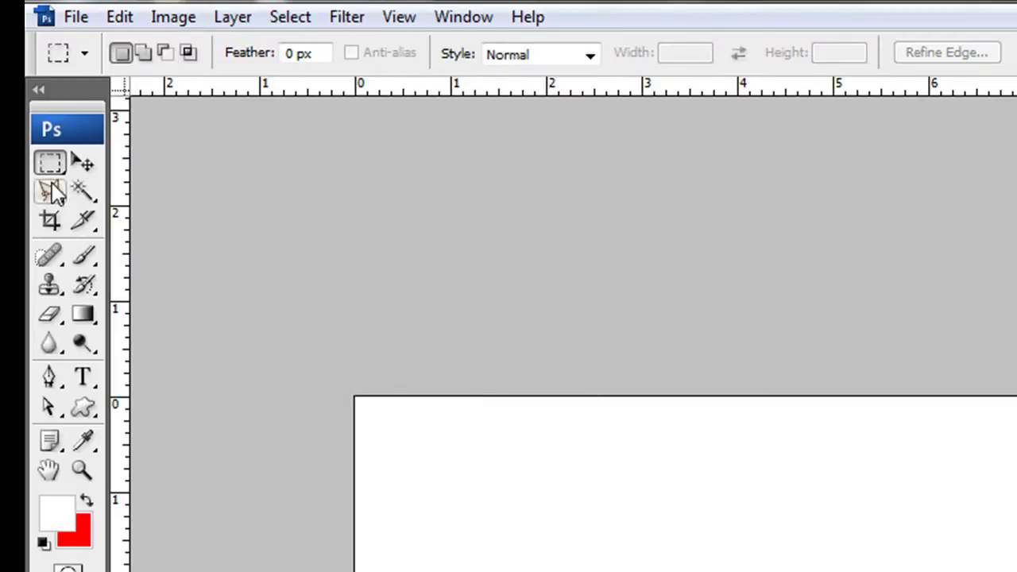
# Step: Pick the Clone Stamp tool briefly, then switch to the Polygonal Lasso tool
pyautogui.click(54, 286)
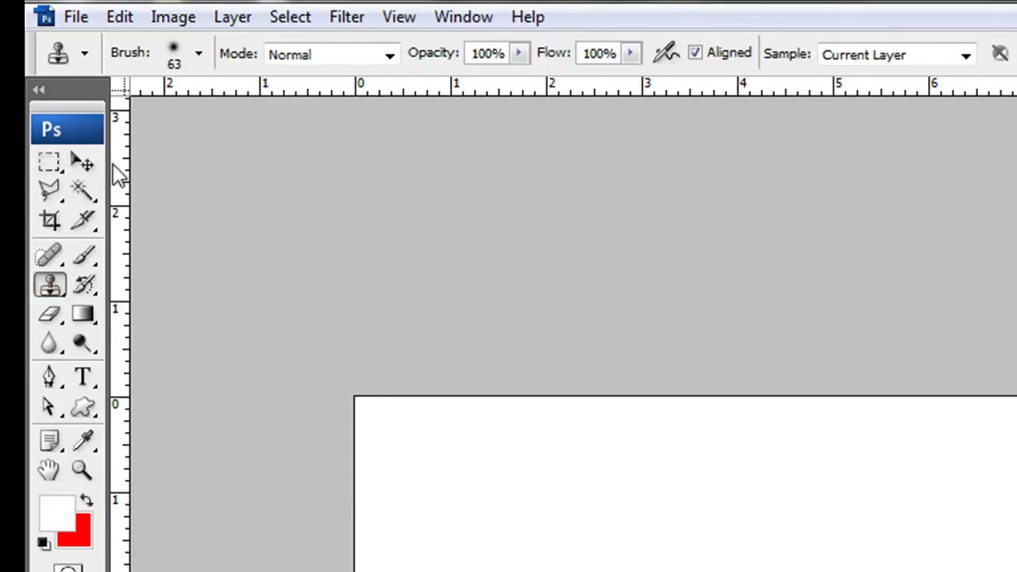
pyautogui.click(50, 190)
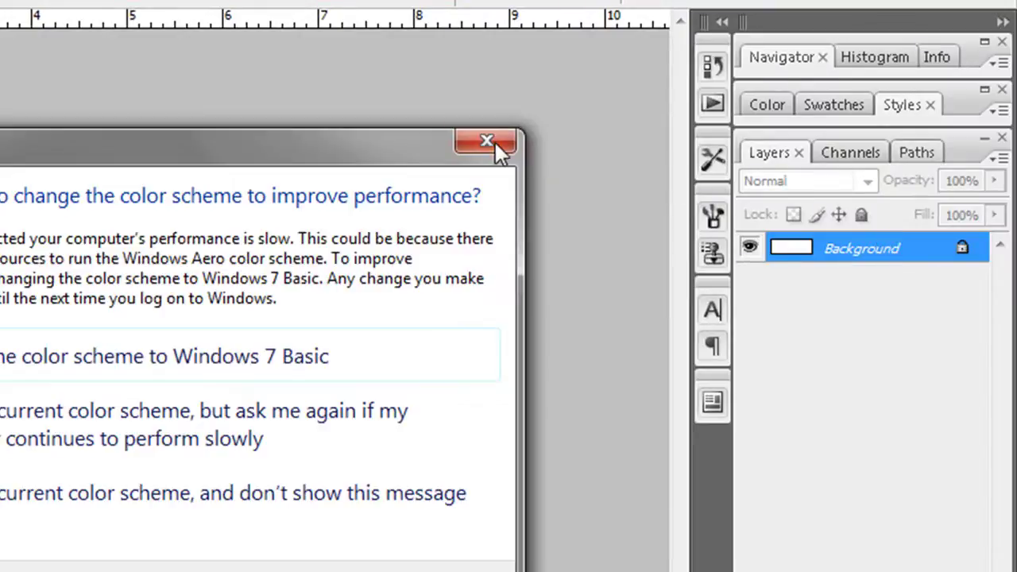
# Step: Dismiss the colour-scheme prompt, peek at Paths then Layers, and collapse panels to labelled icons
pyautogui.click(488, 141)
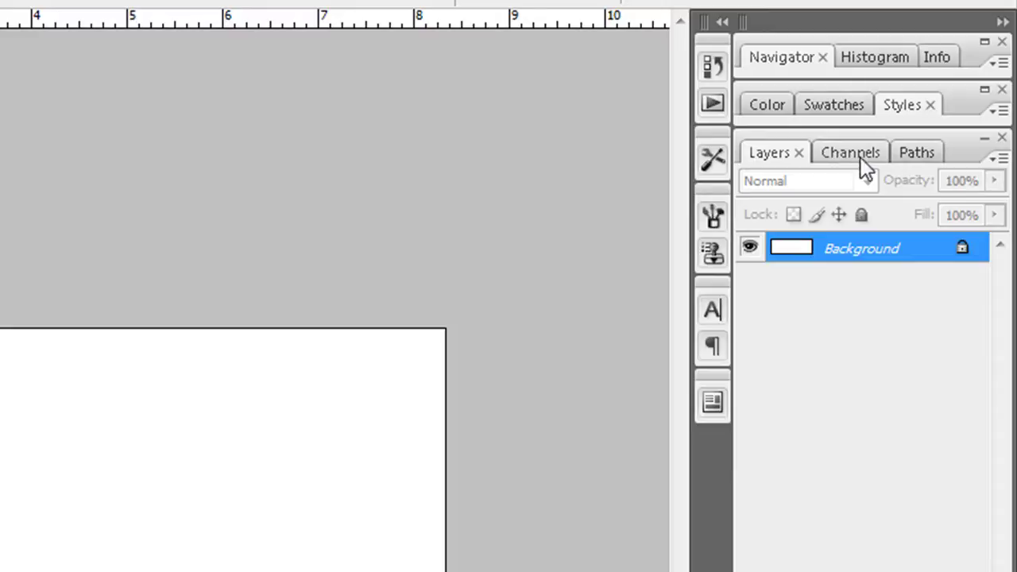
pyautogui.click(915, 151)
pyautogui.click(775, 155)
pyautogui.click(1003, 23)
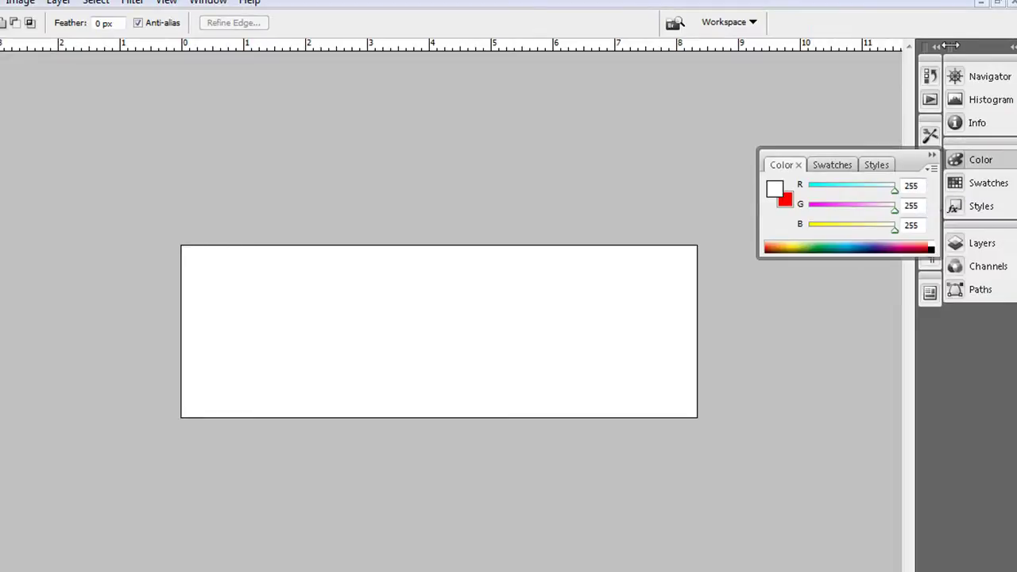
# Step: Narrow the dock to icons and open the Brushes, Tool Presets and History/Actions panels
pyautogui.moveTo(951, 47); pyautogui.dragTo(1013, 54)
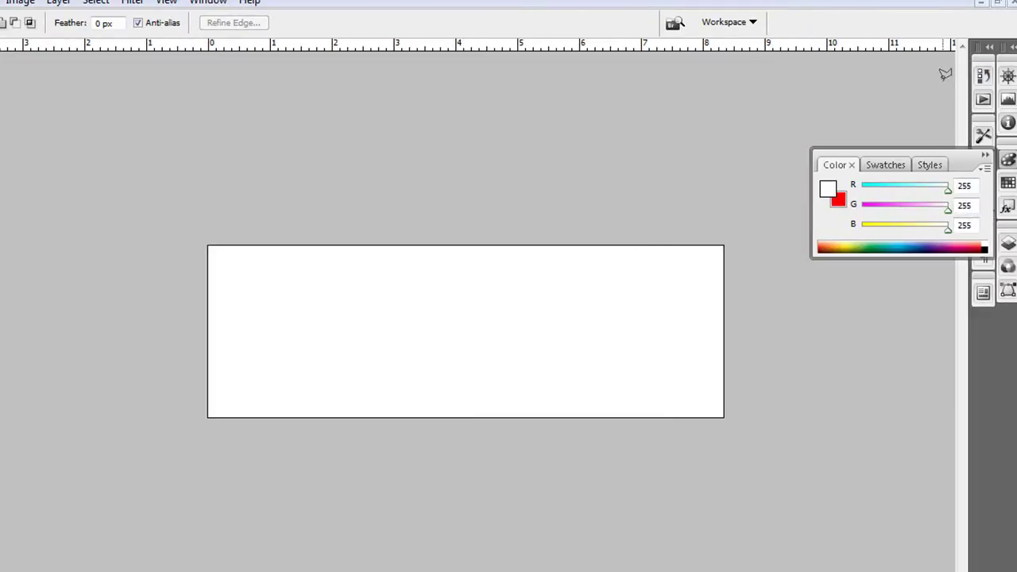
pyautogui.click(984, 166)
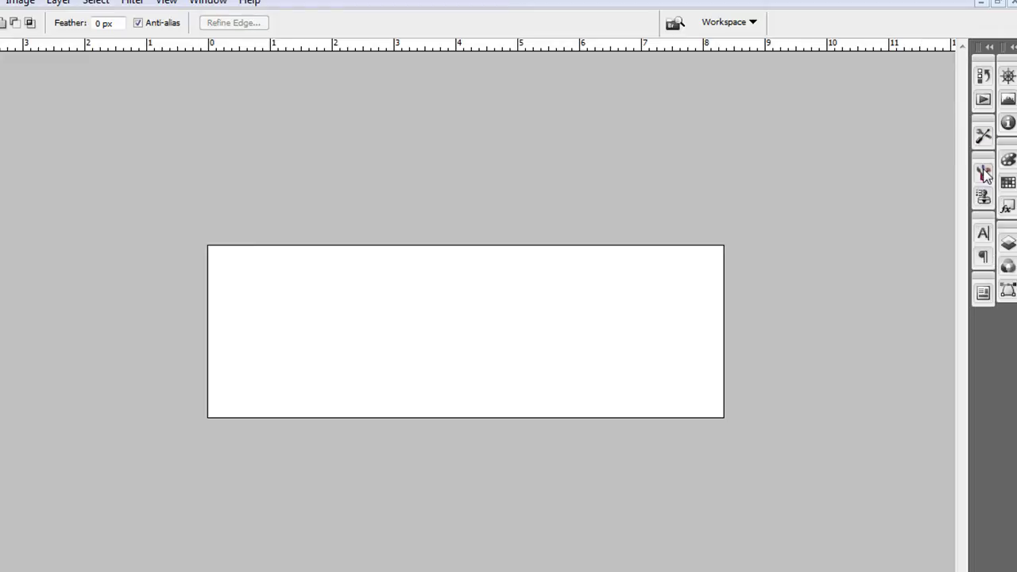
pyautogui.click(985, 174)
pyautogui.click(984, 135)
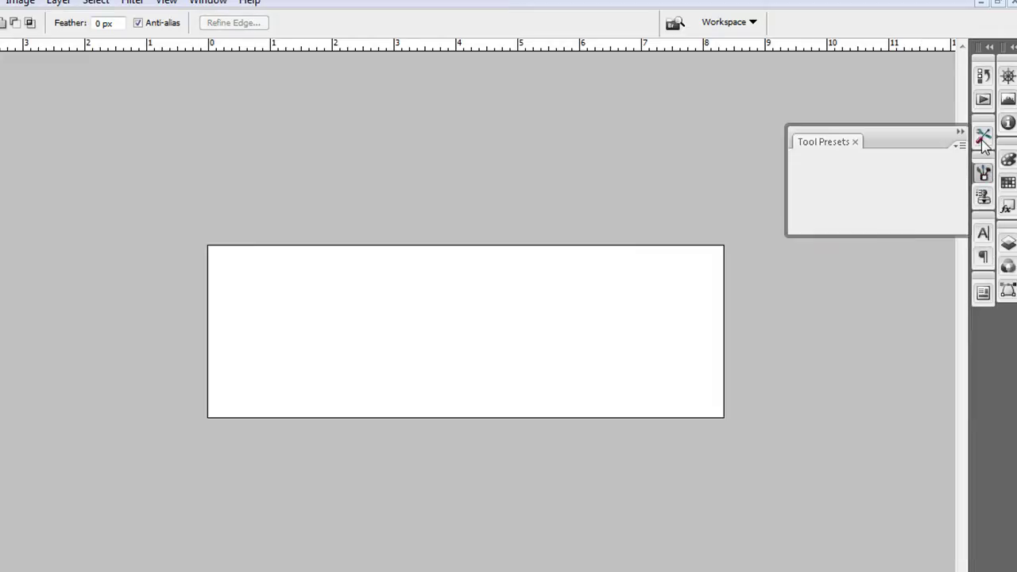
pyautogui.click(983, 101)
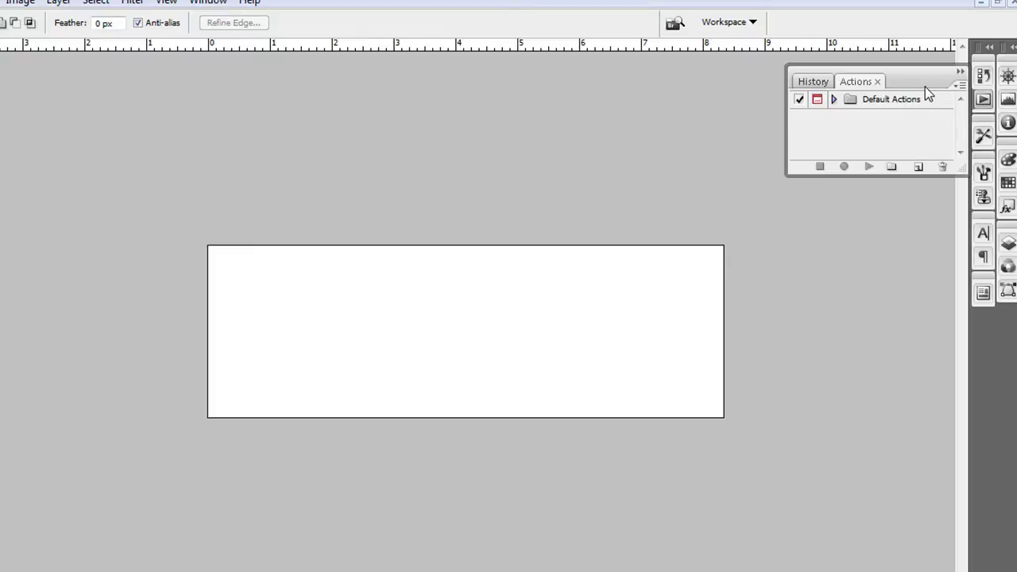
# Step: Float the History/Actions group, dock it back, and cancel the unfinished lasso selection
pyautogui.moveTo(925, 88); pyautogui.dragTo(723, 136)
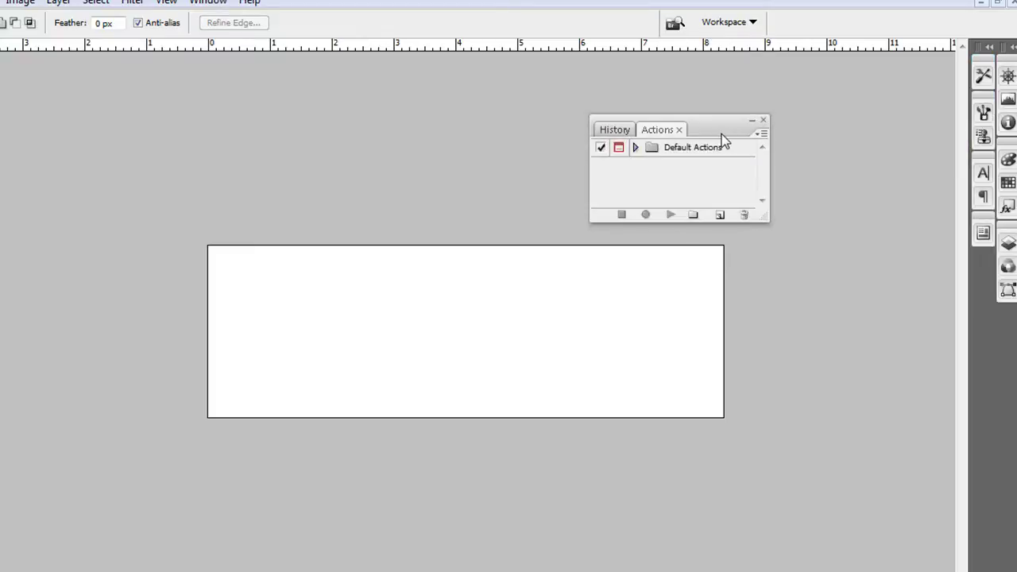
pyautogui.moveTo(723, 139)
pyautogui.mouseDown()
pyautogui.moveTo(996, 240)
pyautogui.moveTo(986, 238)
pyautogui.mouseUp()
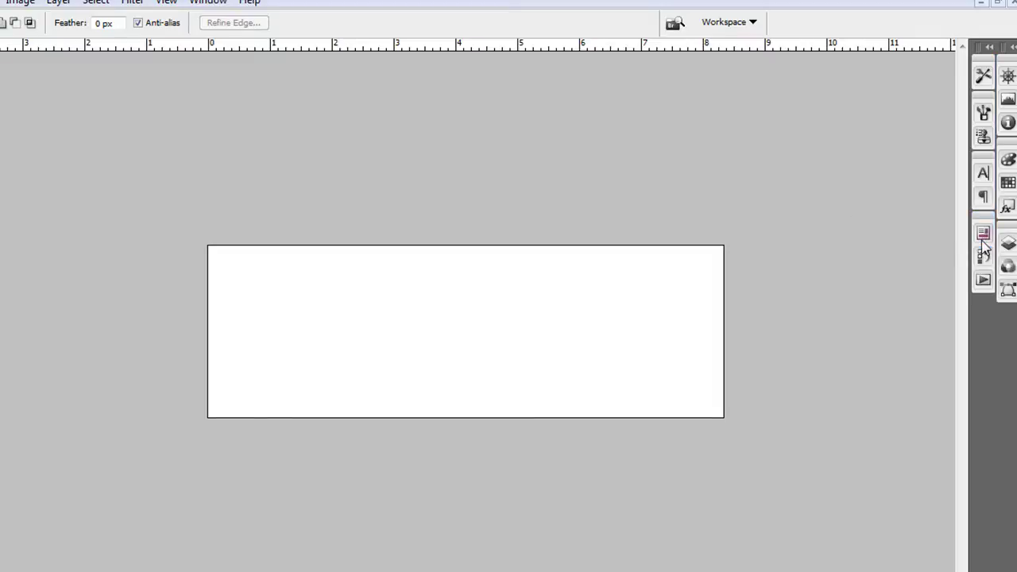
pyautogui.click(784, 189)
pyautogui.doubleClick(565, 149)
pyautogui.press('Return')
# Step: Switch to the Rectangular Marquee (M), draw a selection, then clear it
pyautogui.press('m')
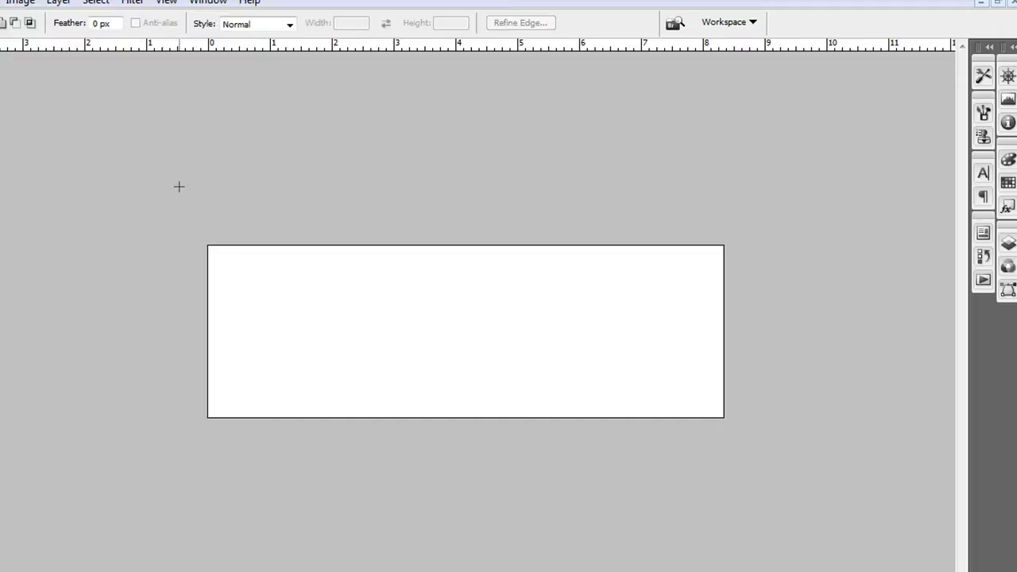
pyautogui.moveTo(208, 245); pyautogui.dragTo(450, 342)
pyautogui.click(696, 465)
# Step: Open File > New, keep the Custom preset, and select the width value 600
pyautogui.click(27, 10)
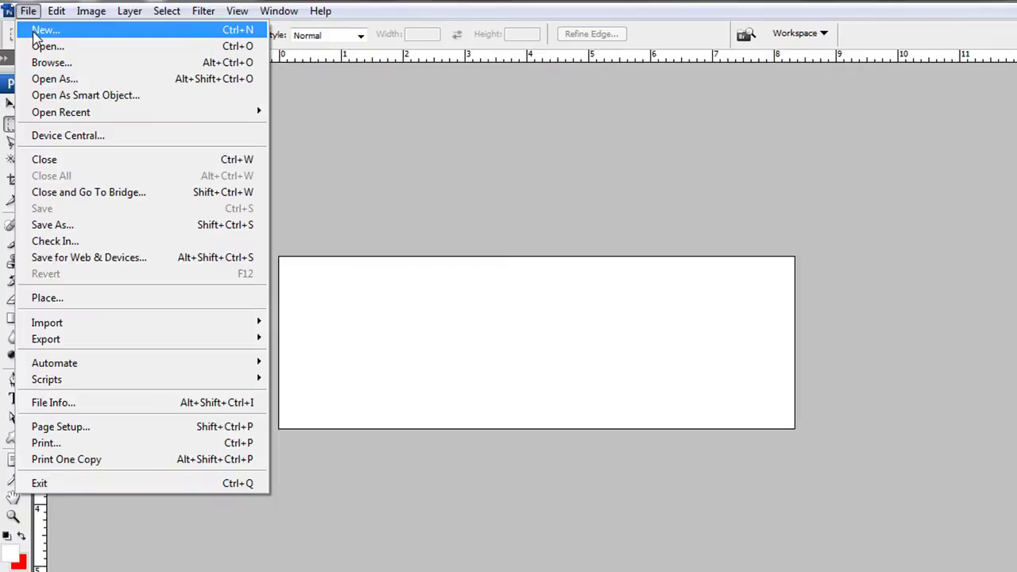
pyautogui.click(37, 30)
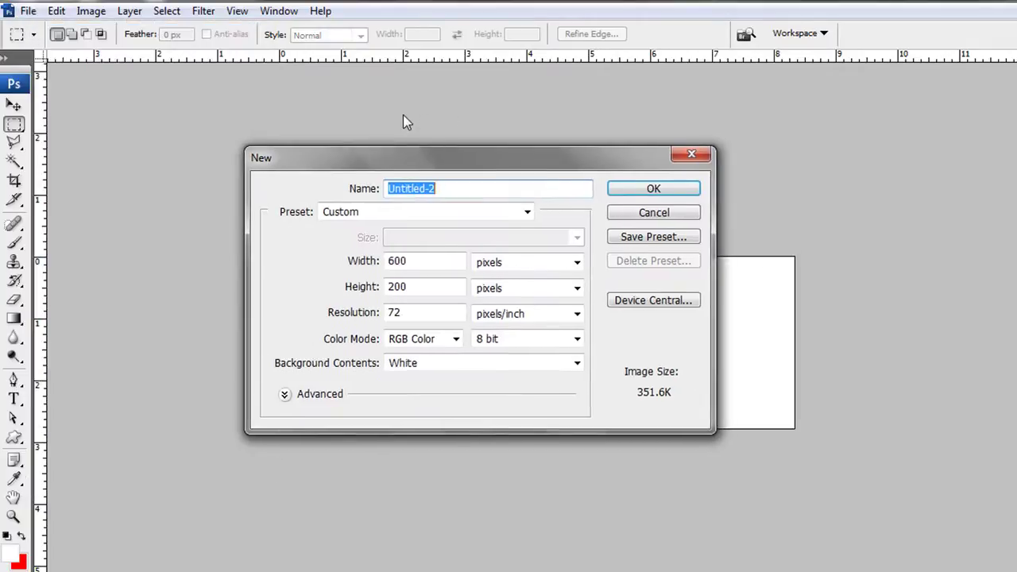
pyautogui.moveTo(400, 149); pyautogui.dragTo(473, 144)
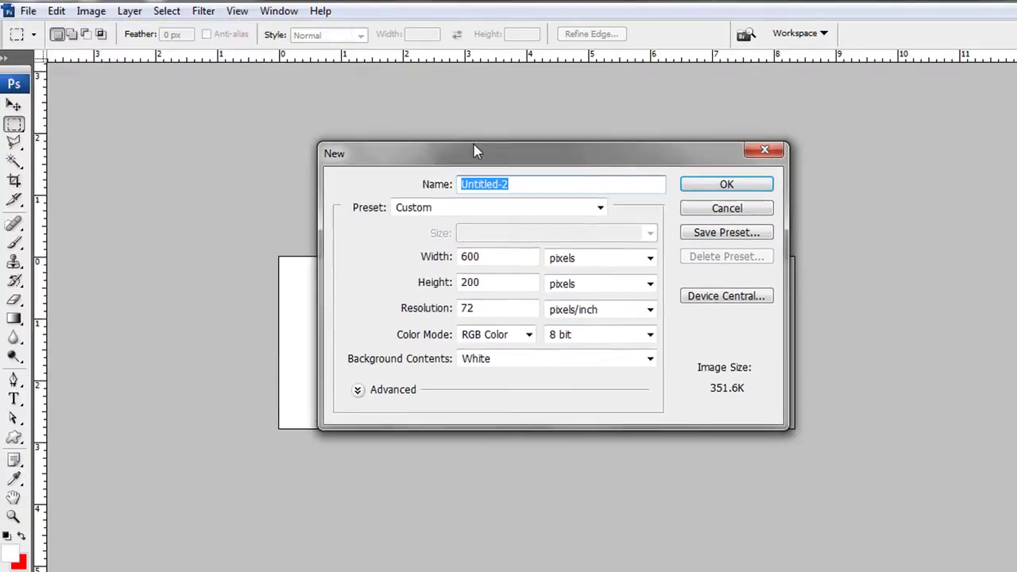
pyautogui.click(600, 208)
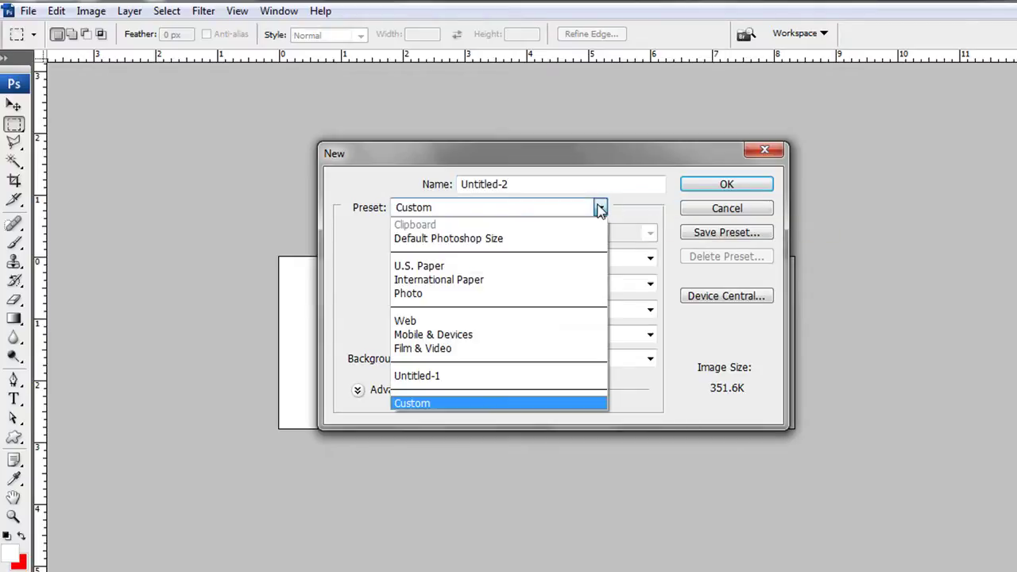
pyautogui.click(600, 209)
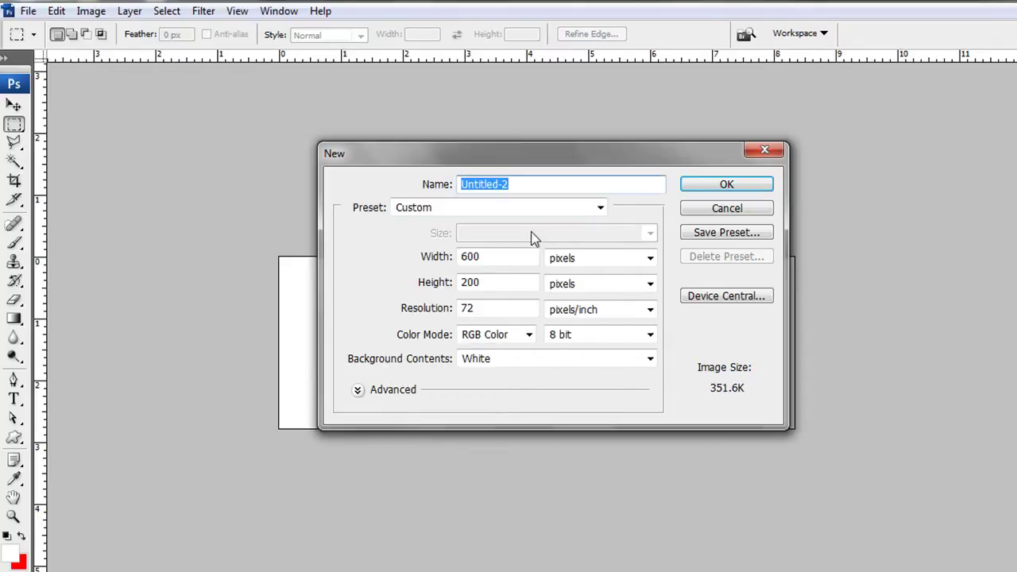
pyautogui.moveTo(509, 256); pyautogui.dragTo(413, 257)
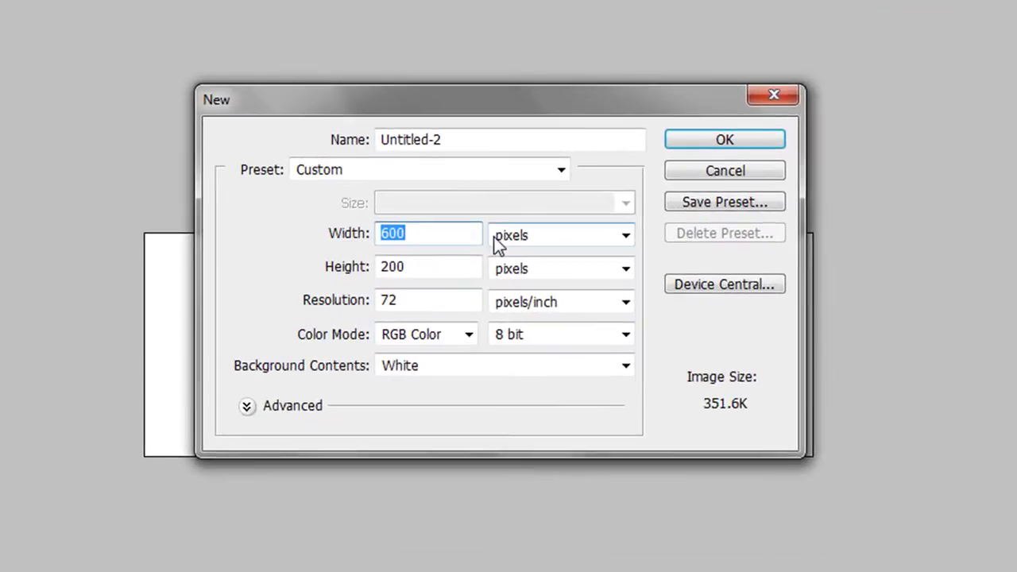
# Step: Keep pixels as the width and height unit and 72 pixels/inch resolution
pyautogui.click(625, 237)
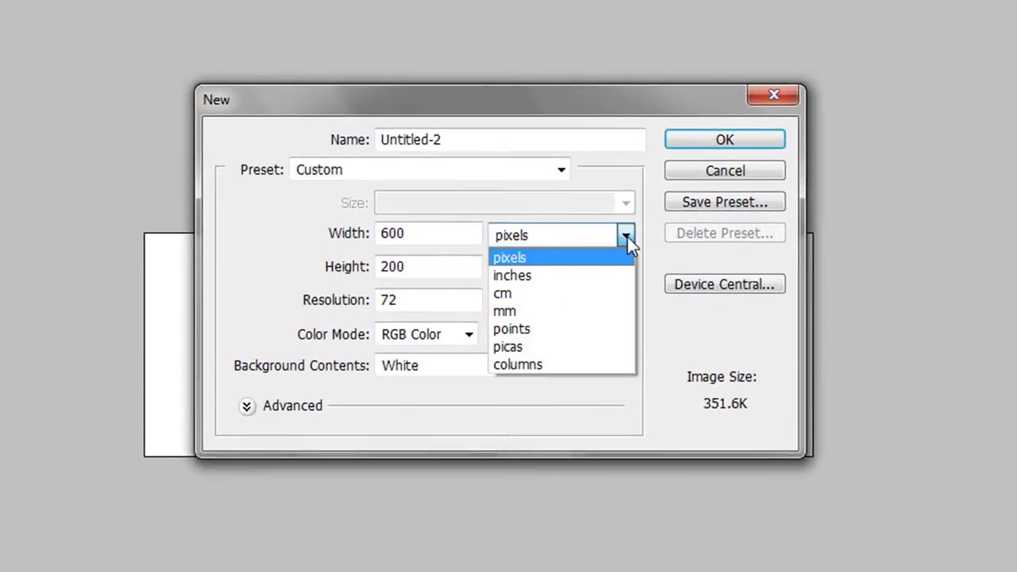
pyautogui.click(625, 236)
pyautogui.click(627, 268)
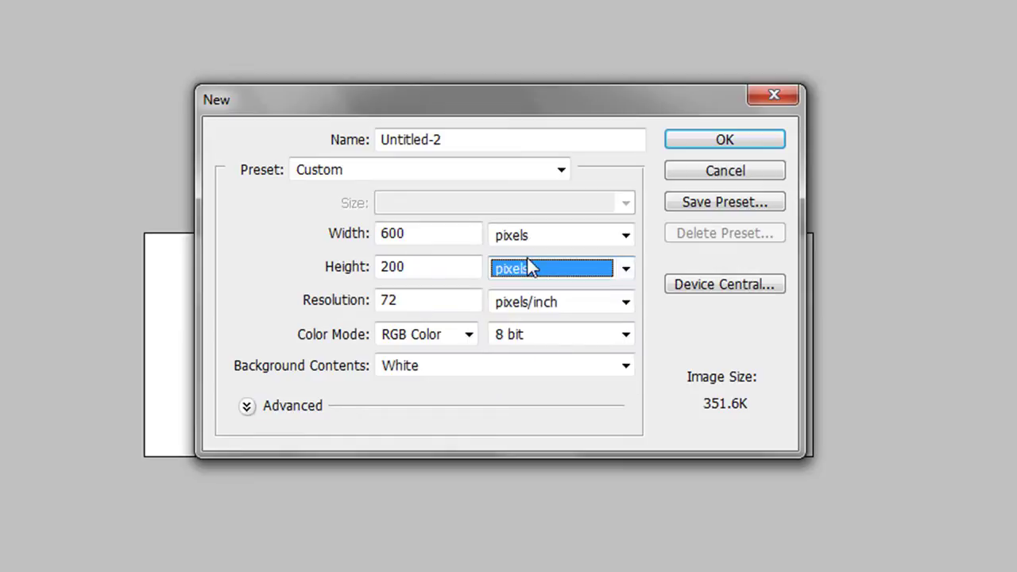
pyautogui.moveTo(443, 302)
pyautogui.mouseDown()
pyautogui.moveTo(371, 313)
pyautogui.moveTo(370, 301)
pyautogui.mouseUp()
pyautogui.click(406, 304)
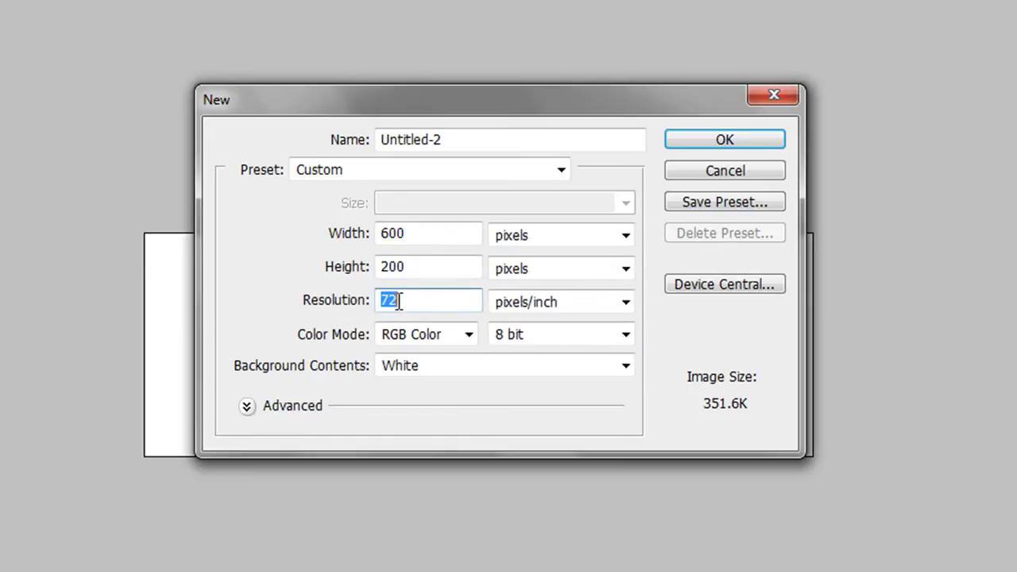
pyautogui.click(407, 303)
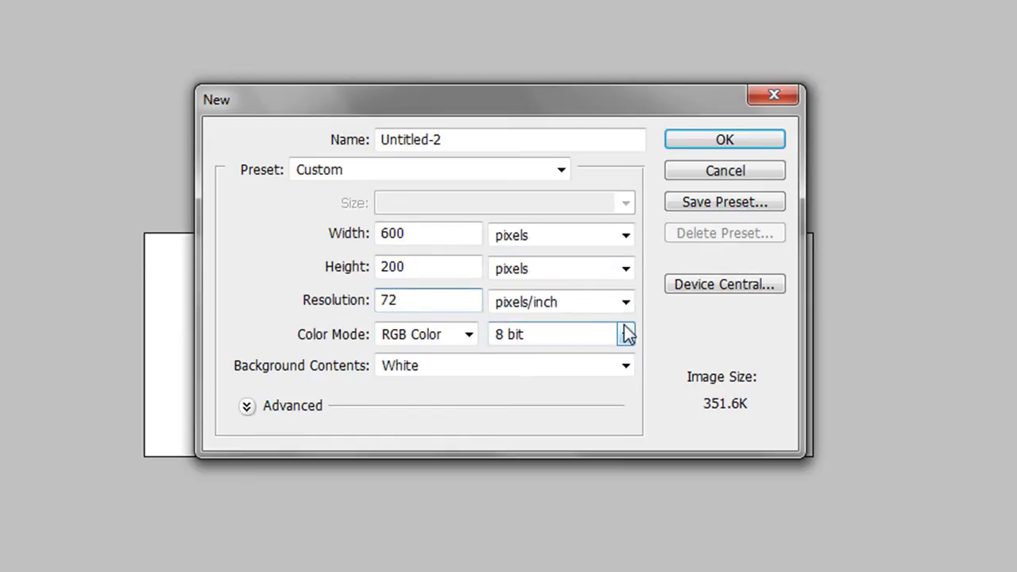
# Step: Keep RGB Color mode, glance at Advanced settings, and create the 600×200 document
pyautogui.click(467, 337)
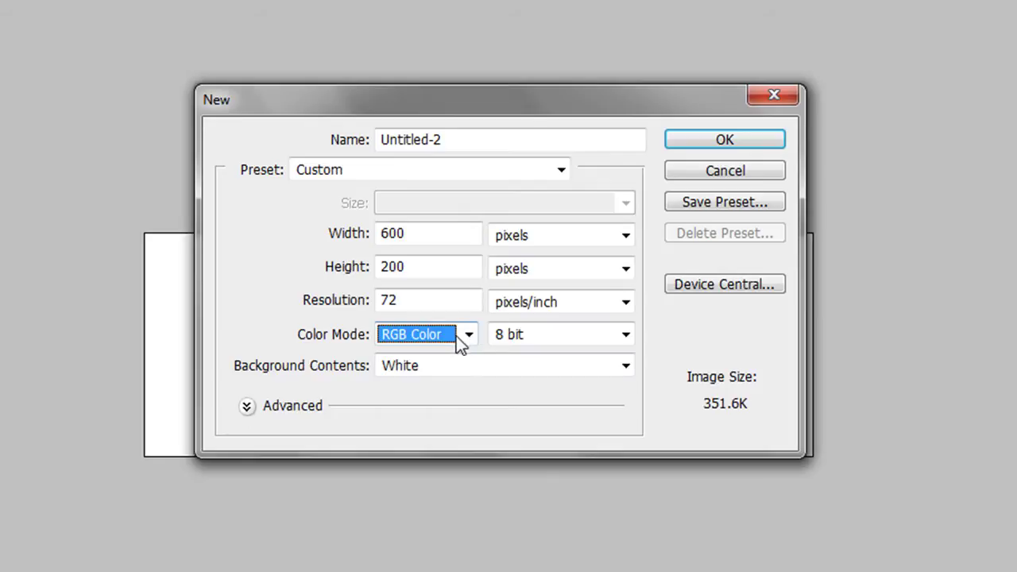
pyautogui.click(468, 337)
pyautogui.click(467, 336)
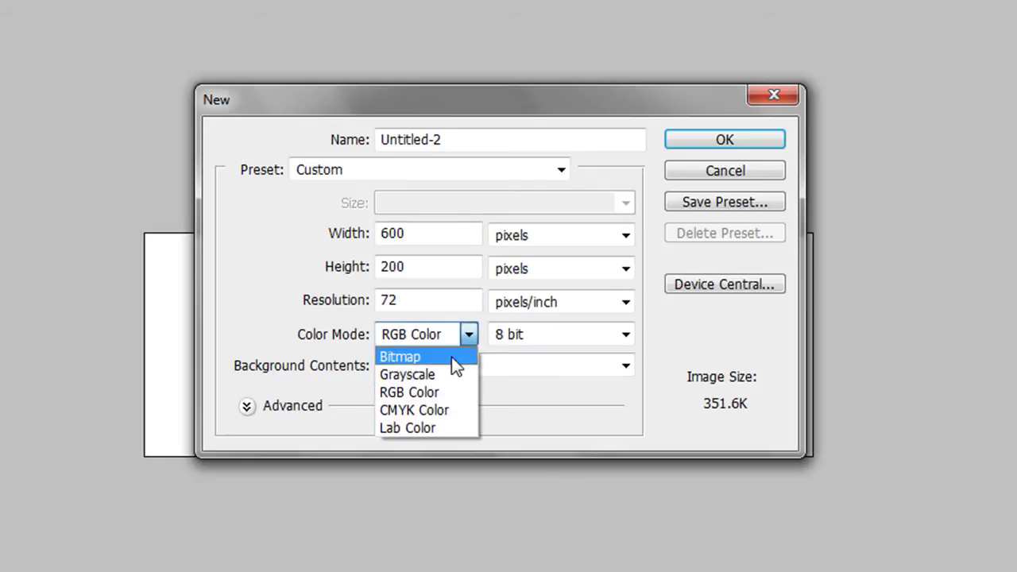
pyautogui.click(476, 334)
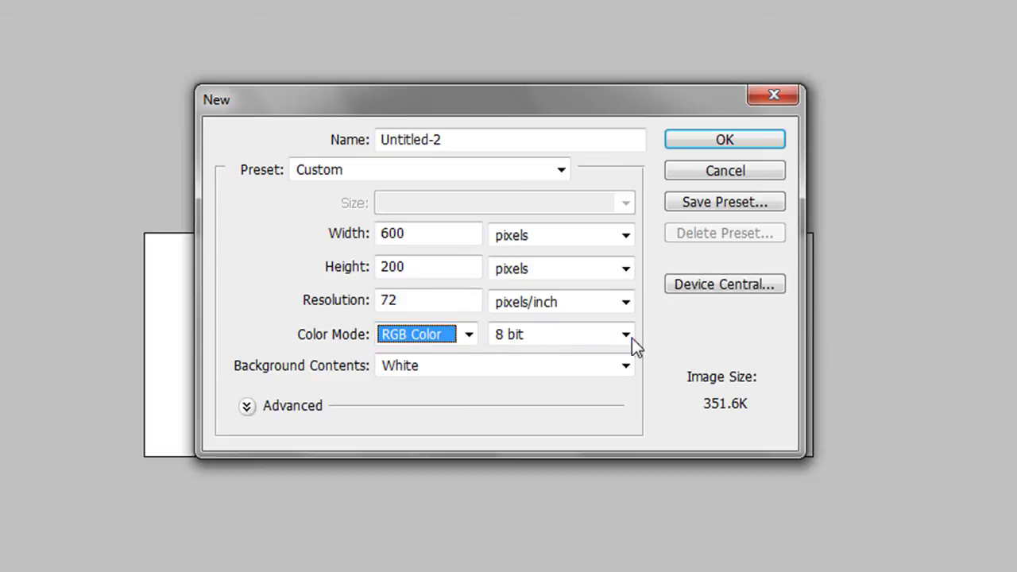
pyautogui.click(247, 408)
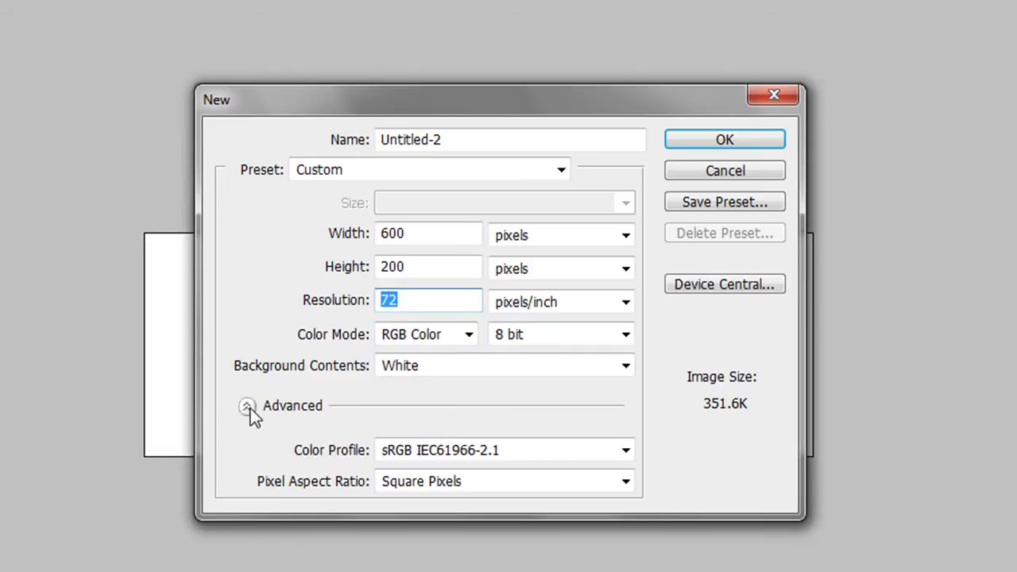
pyautogui.click(248, 407)
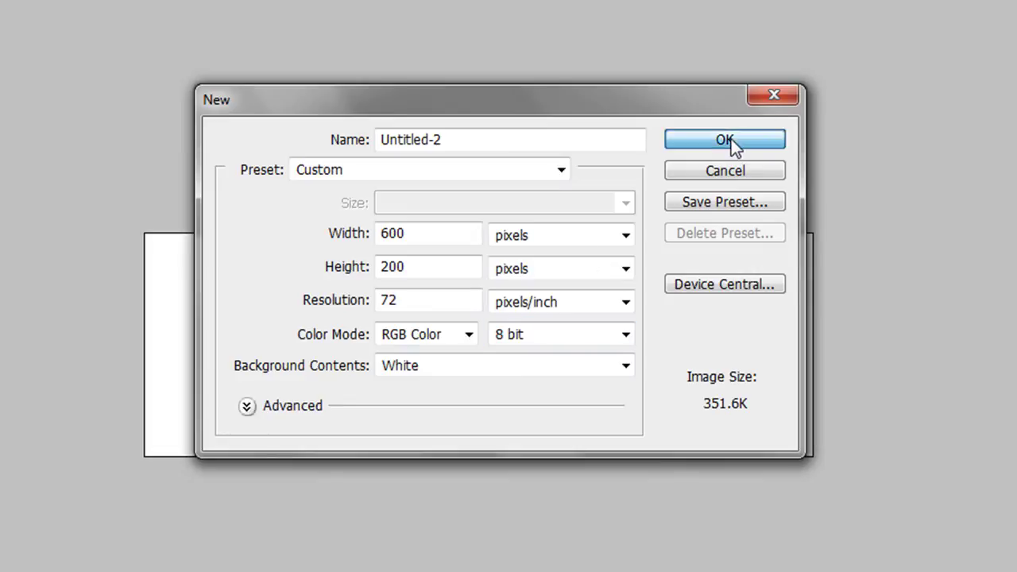
pyautogui.click(732, 139)
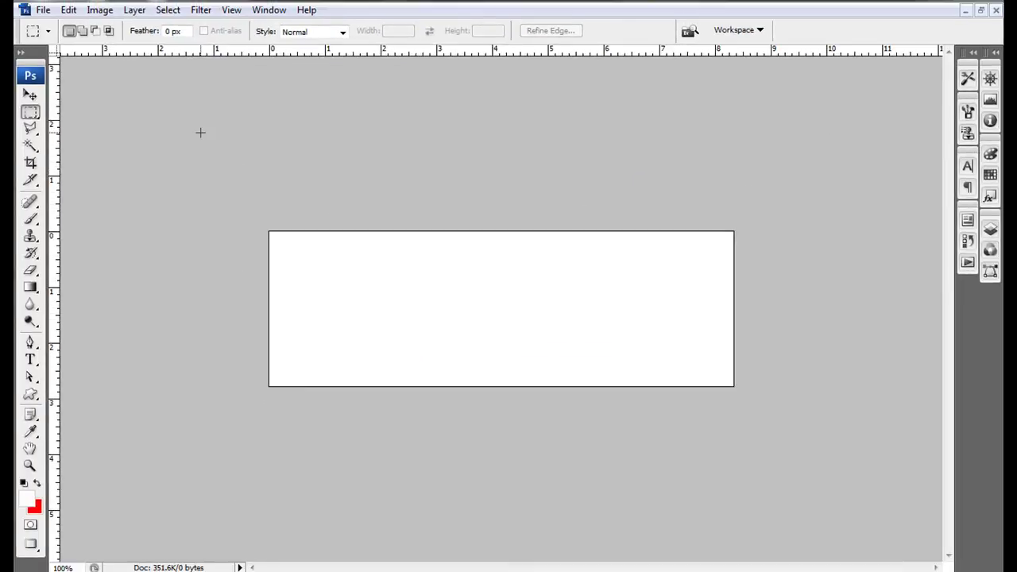